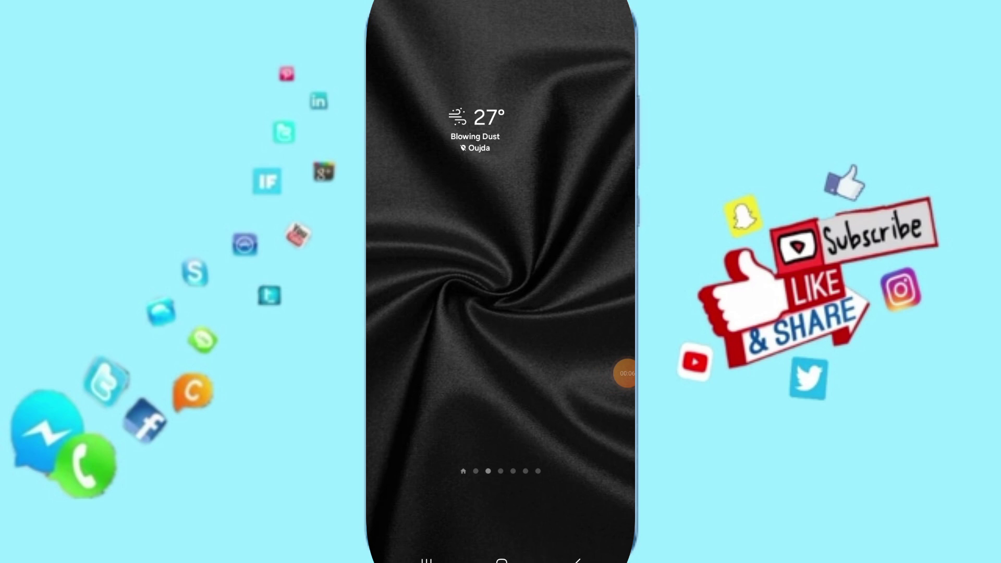
Swipe up to the app drawer and launch the Settings app.
{"action": "left_click_drag", "start_coordinate": [500, 391], "coordinate": [501, 157]}
{"action": "mouse_move", "coordinate": [626, 373]}
{"action": "left_mouse_down"}
{"action": "mouse_move", "coordinate": [537, 242]}
{"action": "mouse_move", "coordinate": [568, 320]}
{"action": "left_mouse_up"}
{"action": "left_click", "coordinate": [550, 231]}
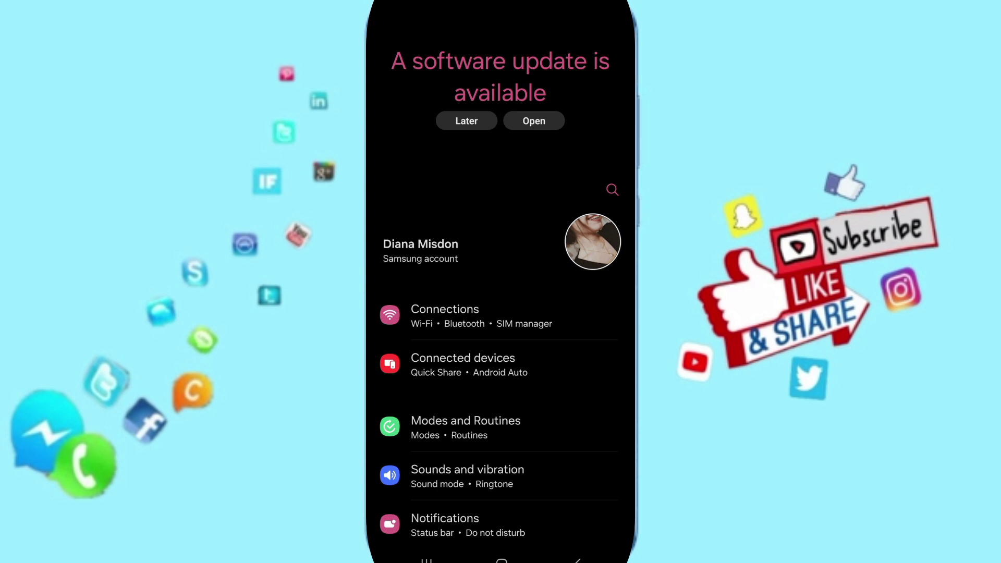
{"action": "scroll", "coordinate": [501, 312], "scroll_direction": "down", "scroll_amount": 10}
{"action": "scroll", "coordinate": [500, 313], "scroll_direction": "up", "scroll_amount": 1}
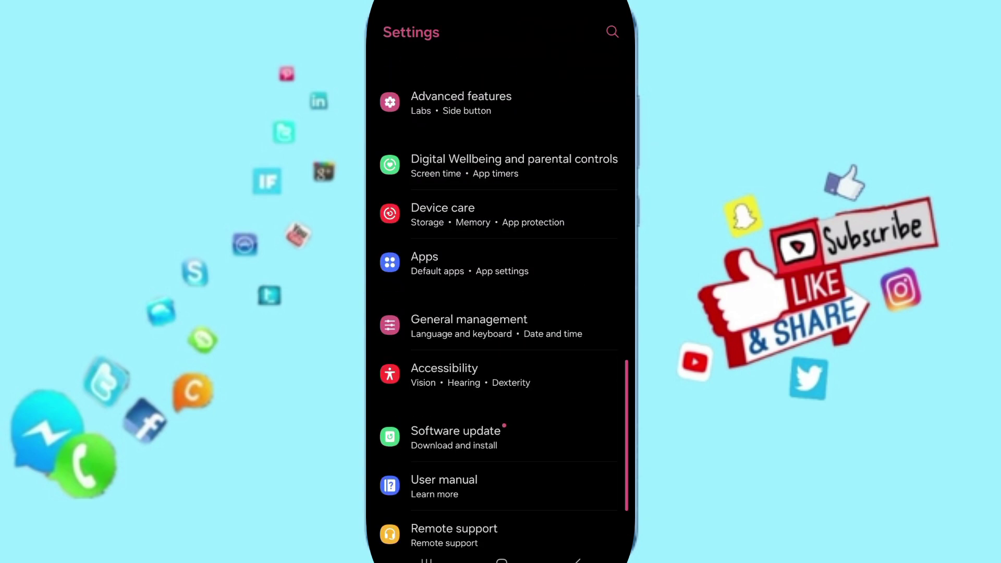
Open the Apps section listing the 83 installed apps with their storage sizes.
{"action": "left_click", "coordinate": [469, 264]}
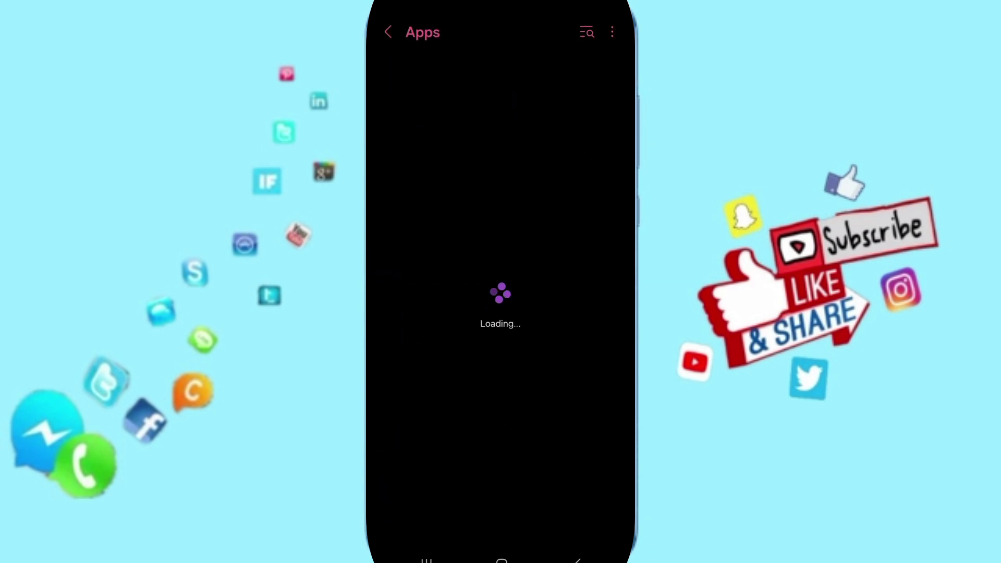
{"action": "scroll", "coordinate": [501, 313], "scroll_direction": "down", "scroll_amount": 2}
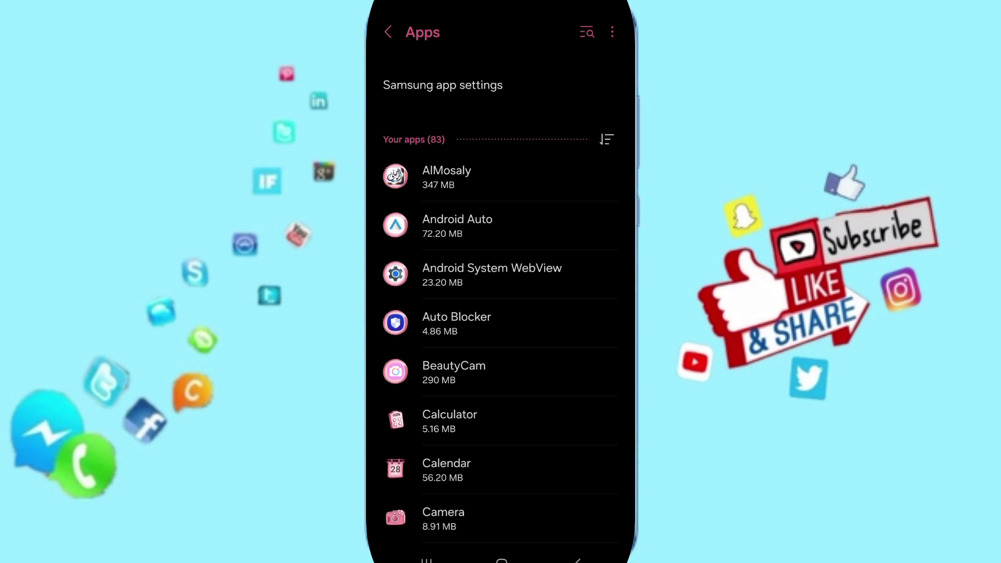
Force-stop BeautyCam from its App info page, confirm with OK, and view its Storage details.
{"action": "left_click", "coordinate": [453, 372]}
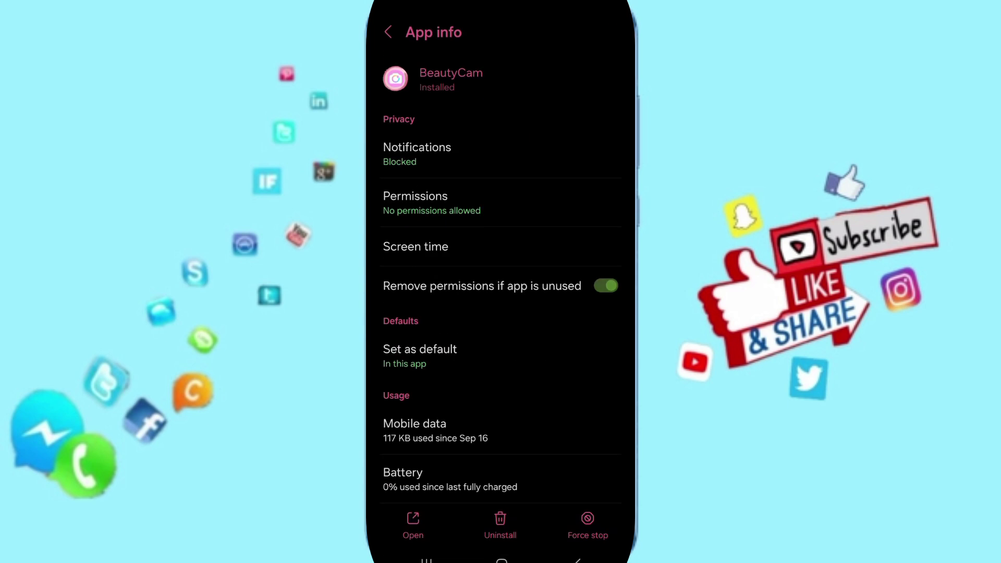
{"action": "scroll", "coordinate": [500, 314], "scroll_direction": "down", "scroll_amount": 5}
{"action": "left_click", "coordinate": [587, 524]}
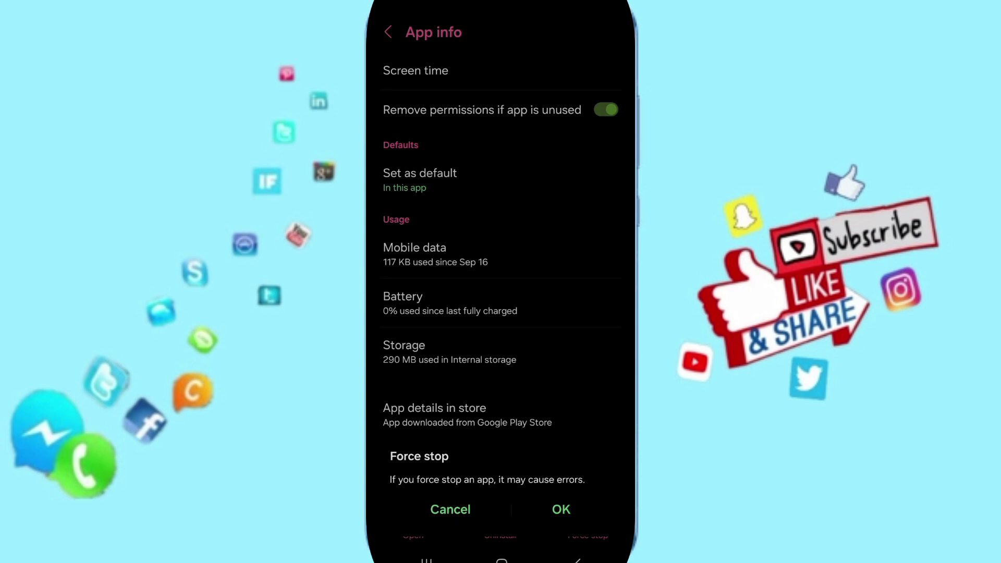
{"action": "left_click", "coordinate": [561, 509]}
{"action": "left_click", "coordinate": [450, 352]}
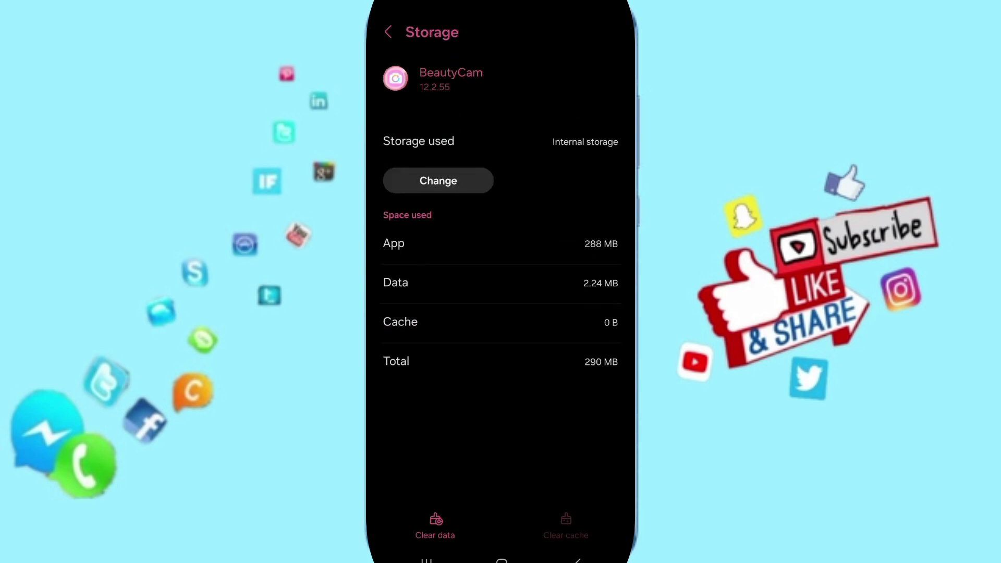
Leave BeautyCam's storage page with its 0 B cache and go to the home screen.
{"action": "left_click", "coordinate": [502, 559]}
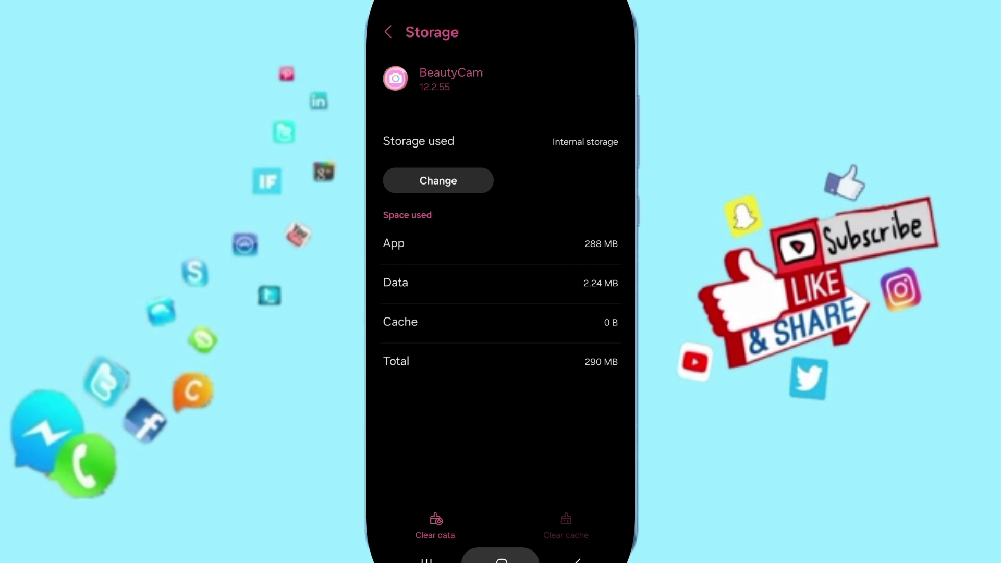